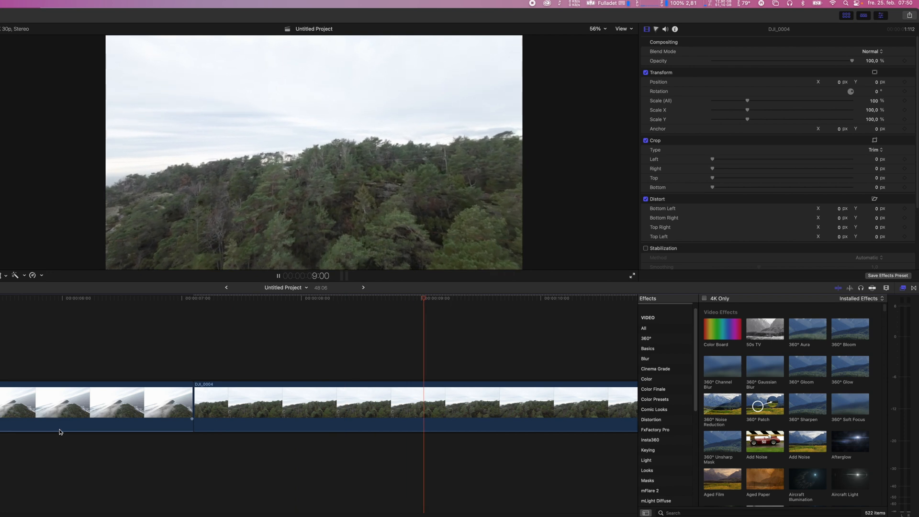
- Blade the first drone clip about ten frames before the join, then step past the join into the second clip
{"action": "left_click", "coordinate": [200, 372]}
{"action": "left_click", "coordinate": [195, 362]}
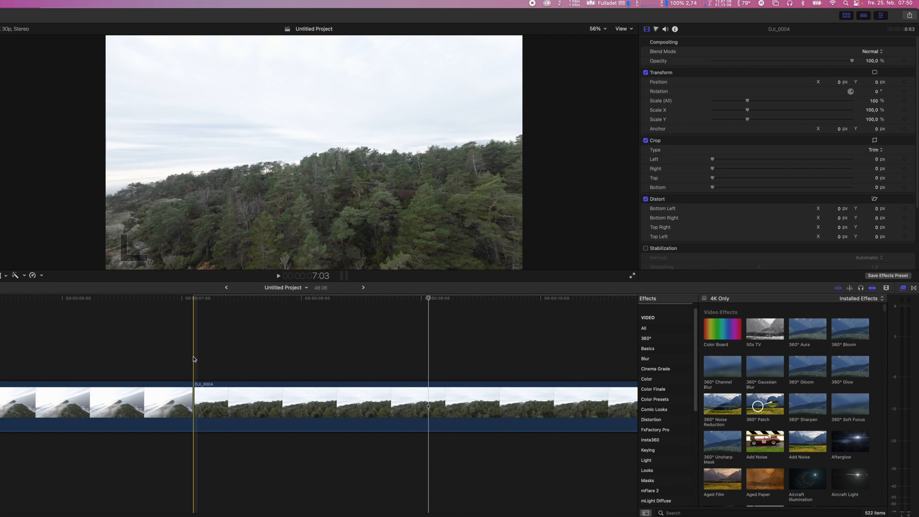
{"action": "key", "text": "shift+Left"}
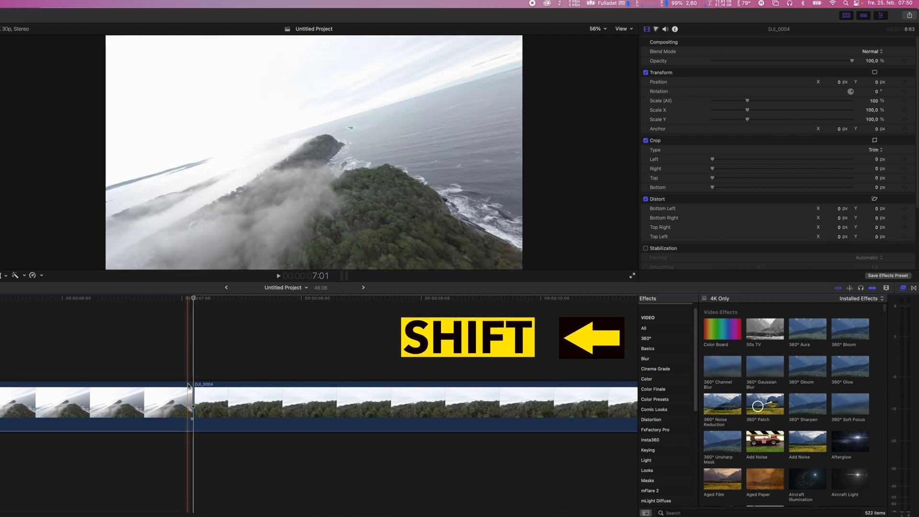
{"action": "key", "text": "shift+Left"}
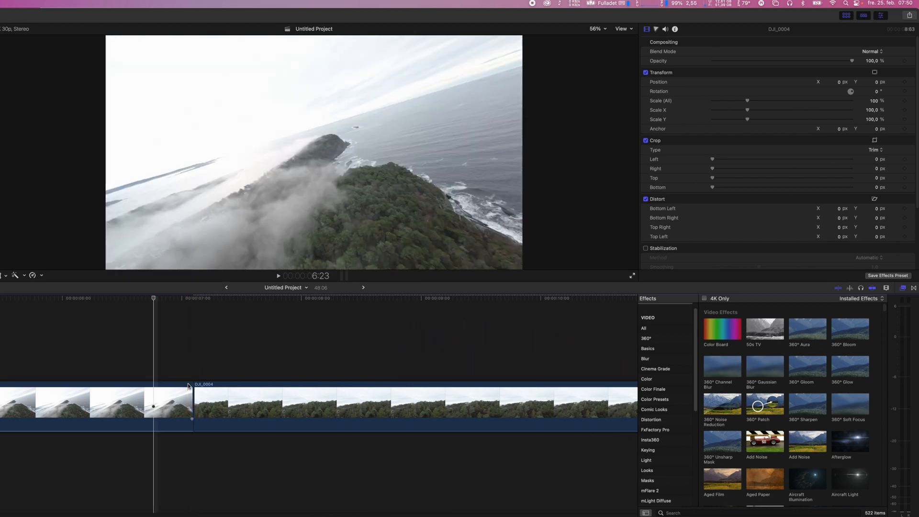
{"action": "key", "text": "shift+Left"}
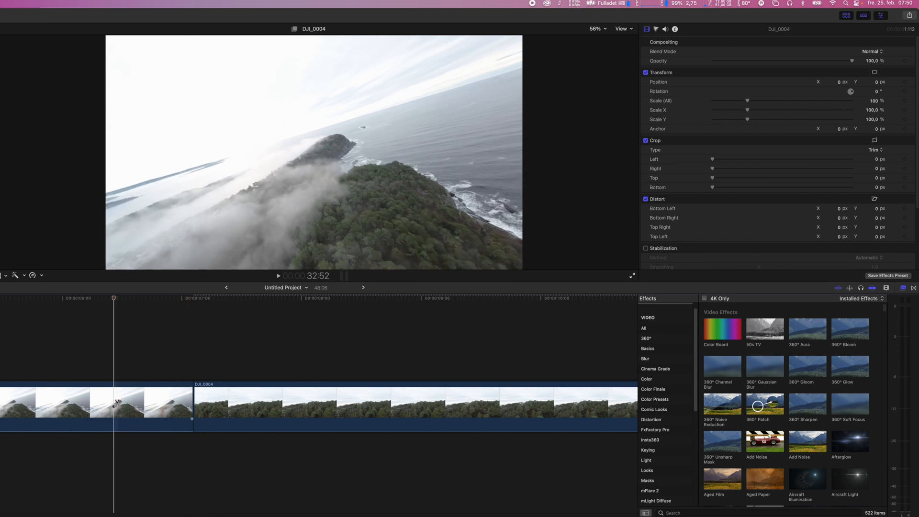
{"action": "key", "text": "l"}
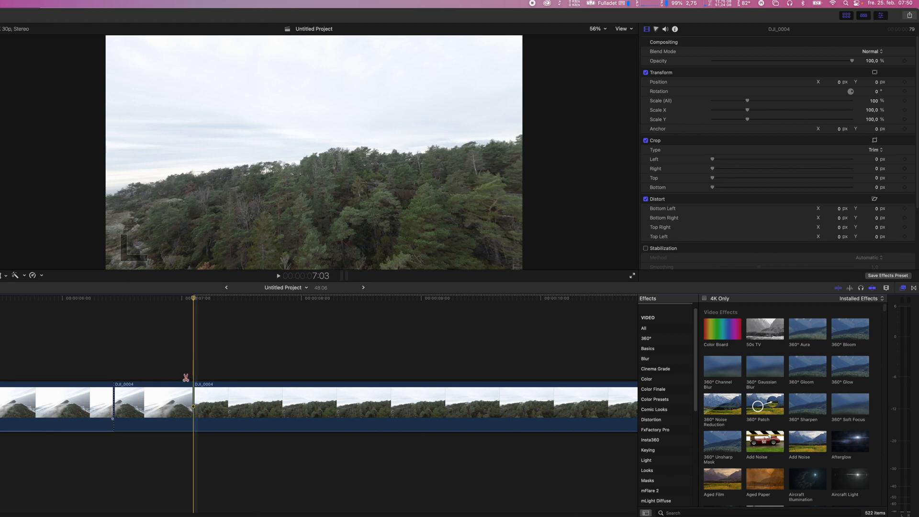
{"action": "key", "text": "shift+Right"}
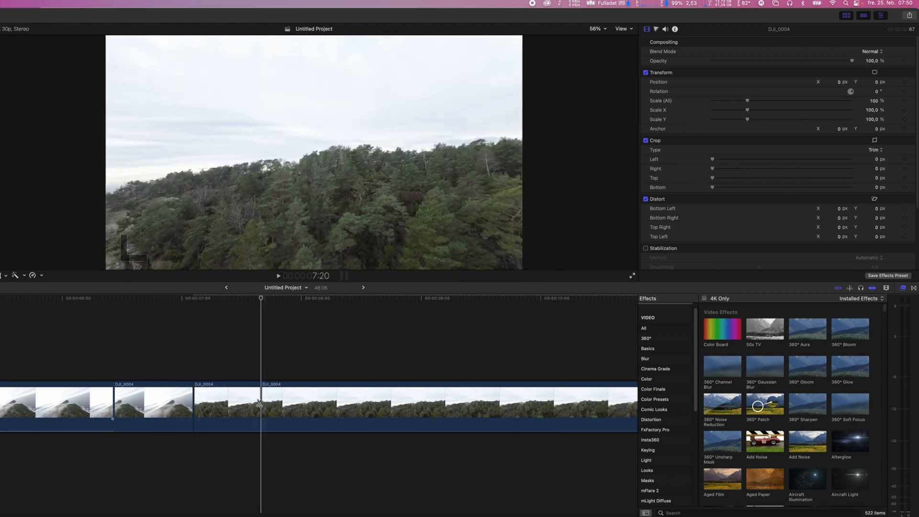
- Scale the short piece after the join to 25% and wrap it into a compound clip with Option+G
{"action": "left_click", "coordinate": [216, 403]}
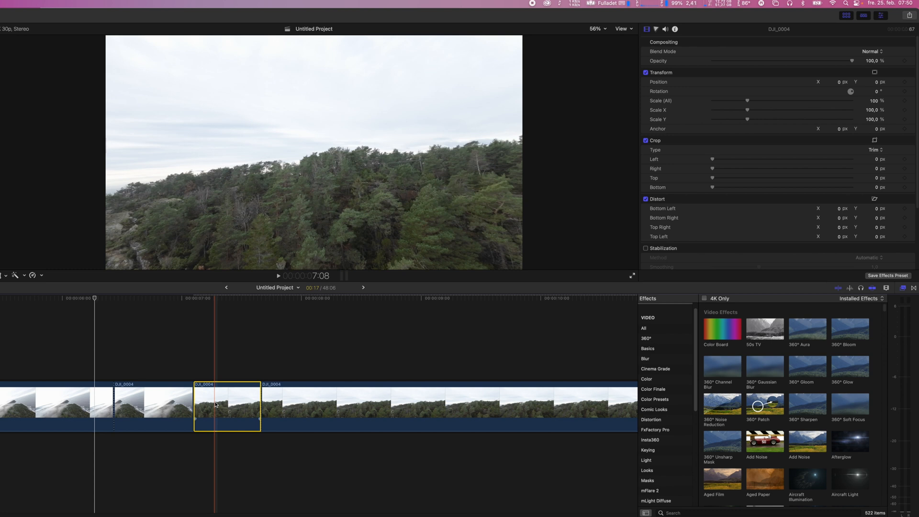
{"action": "key", "text": "space"}
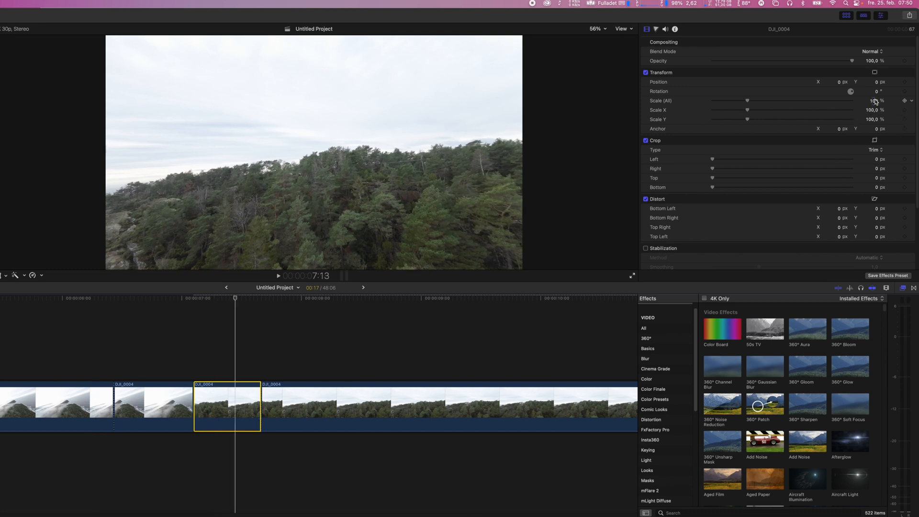
{"action": "left_click", "coordinate": [878, 102]}
{"action": "type", "text": "25"}
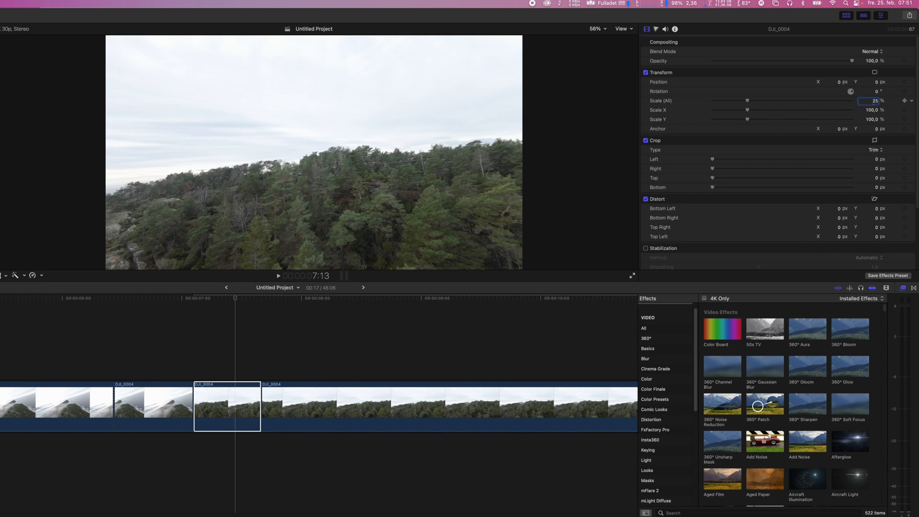
{"action": "key", "text": "Return"}
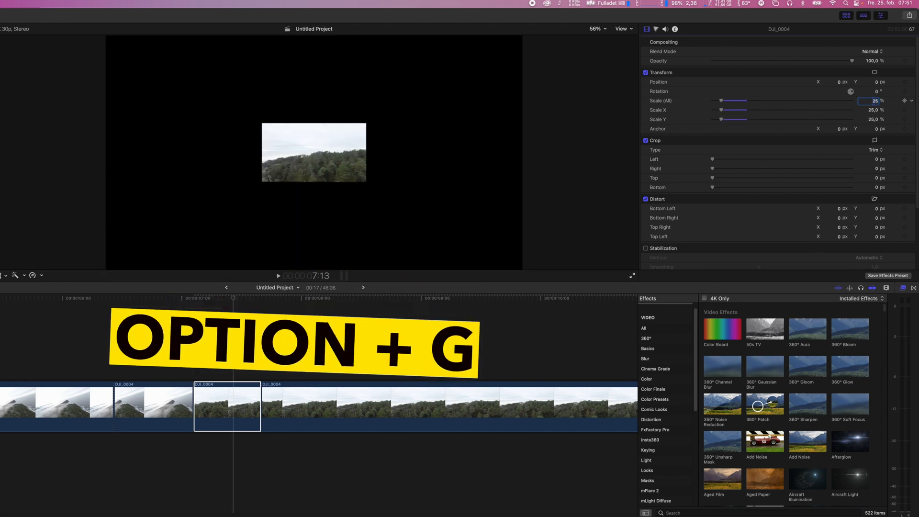
{"action": "key", "text": "alt+g"}
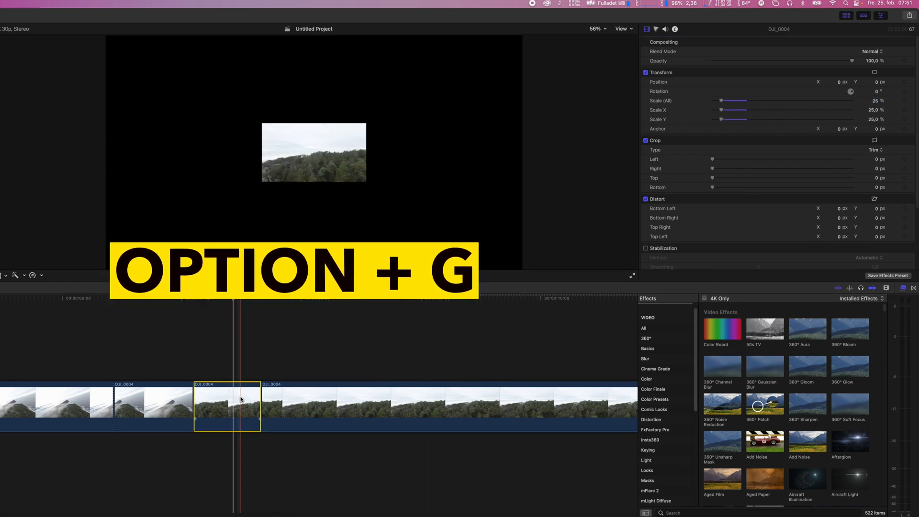
{"action": "key", "text": "alt+g"}
{"action": "key", "text": "Return"}
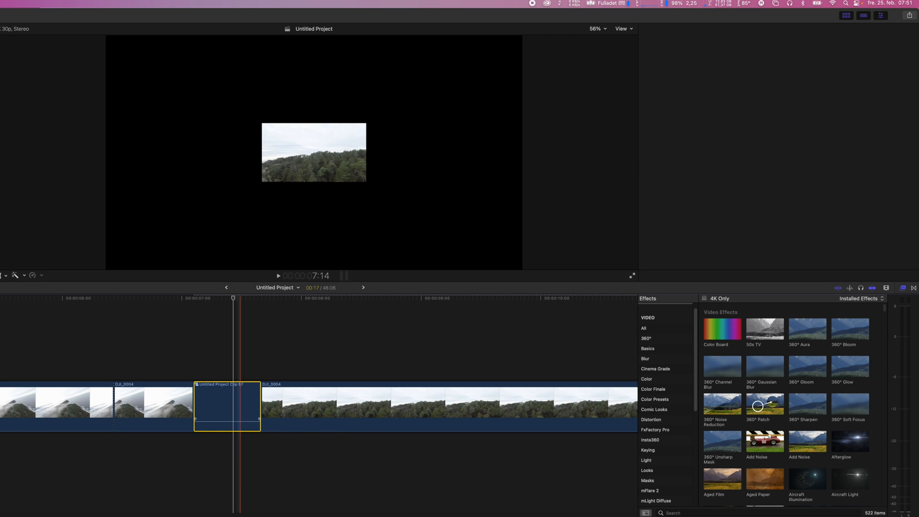
- Apply Kaleidotile to the compound clip and enlarge its tiles to 480 by 269.4 mirrored bands
{"action": "left_click", "coordinate": [681, 512]}
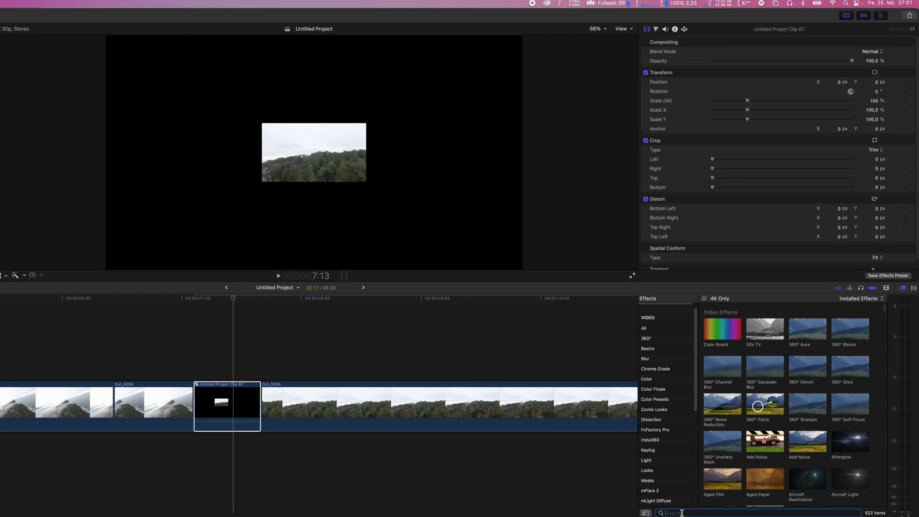
{"action": "type", "text": "kal"}
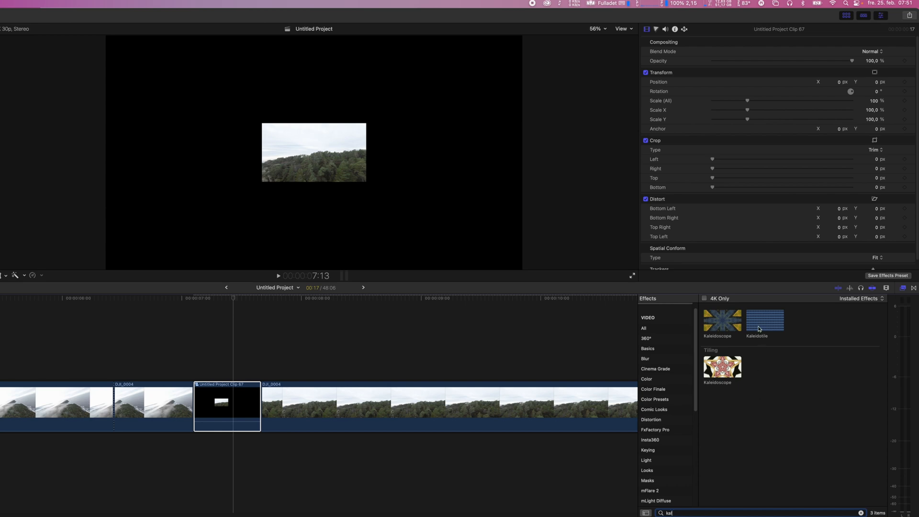
{"action": "left_click_drag", "start_coordinate": [759, 325], "coordinate": [226, 406]}
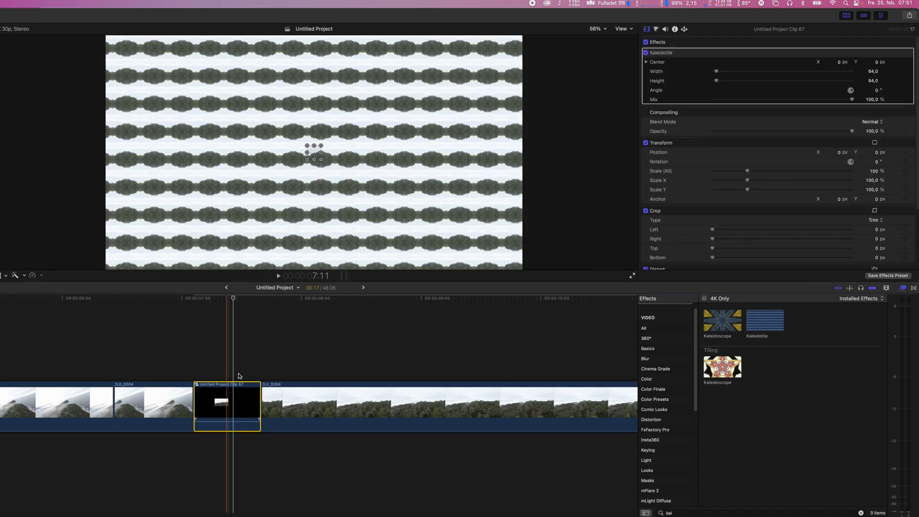
{"action": "left_click", "coordinate": [239, 376]}
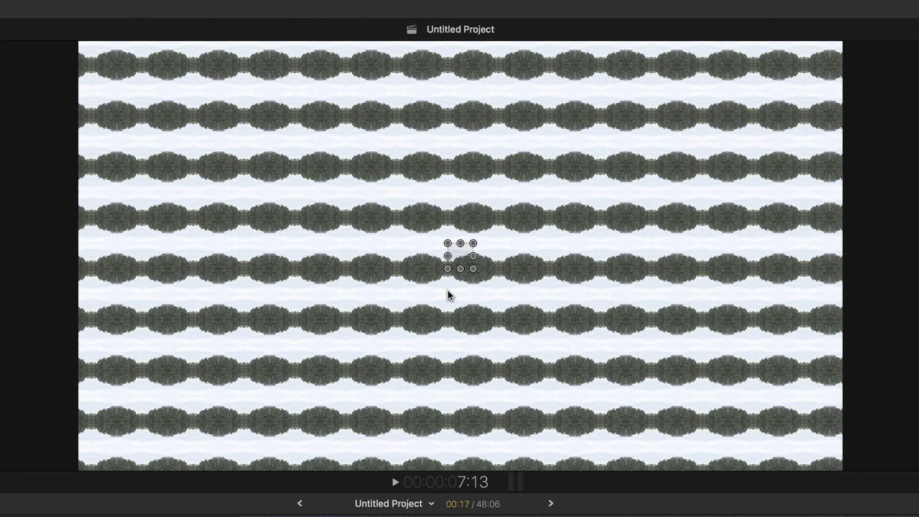
{"action": "left_click_drag", "start_coordinate": [461, 256], "coordinate": [463, 314]}
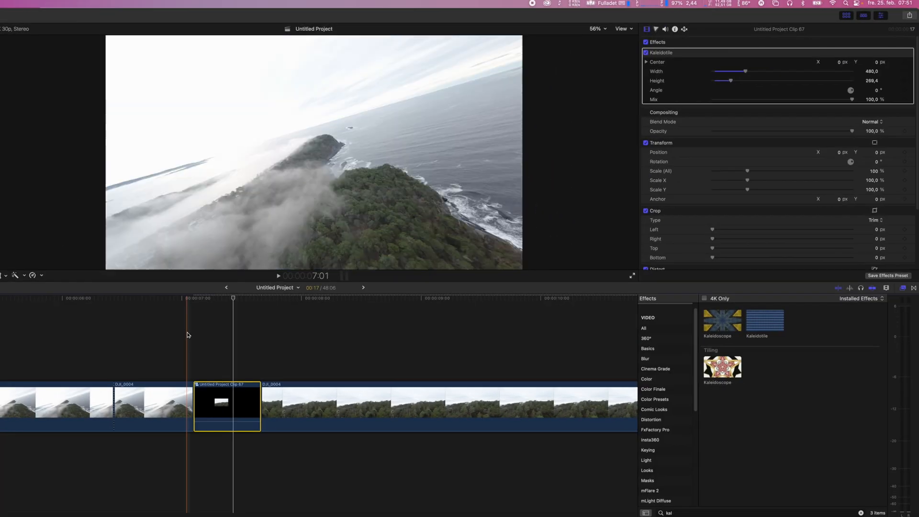
{"action": "left_click", "coordinate": [203, 335]}
{"action": "left_click", "coordinate": [225, 322]}
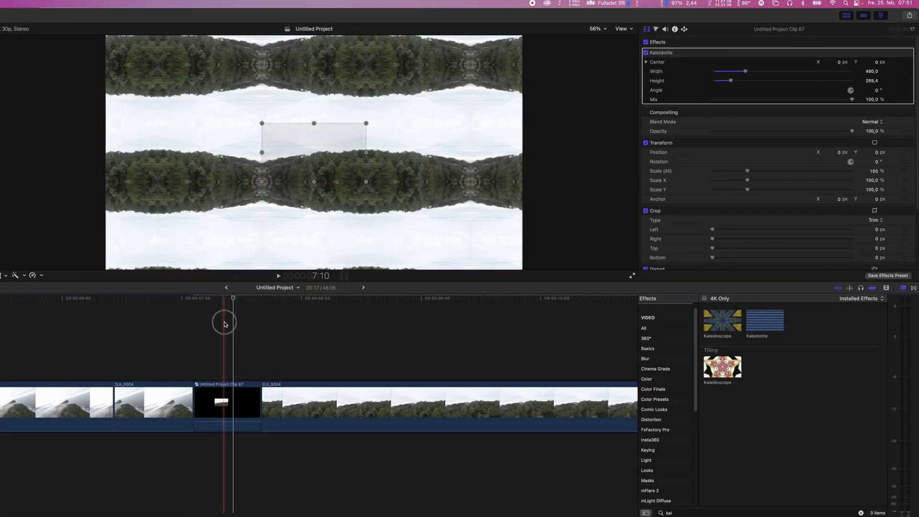
{"action": "left_click", "coordinate": [225, 397]}
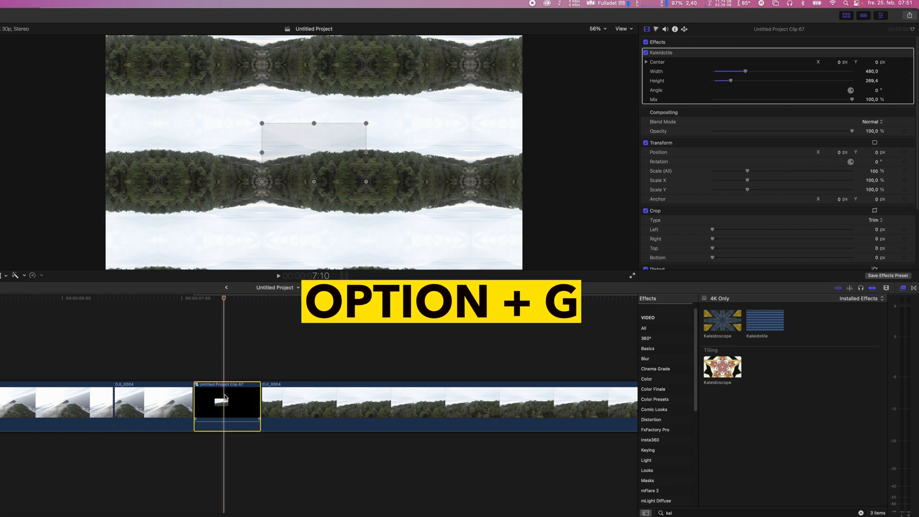
- Nest the Kaleidotile clip in a new compound clip from its right-click menu
{"action": "right_click", "coordinate": [224, 397]}
{"action": "left_click", "coordinate": [258, 352]}
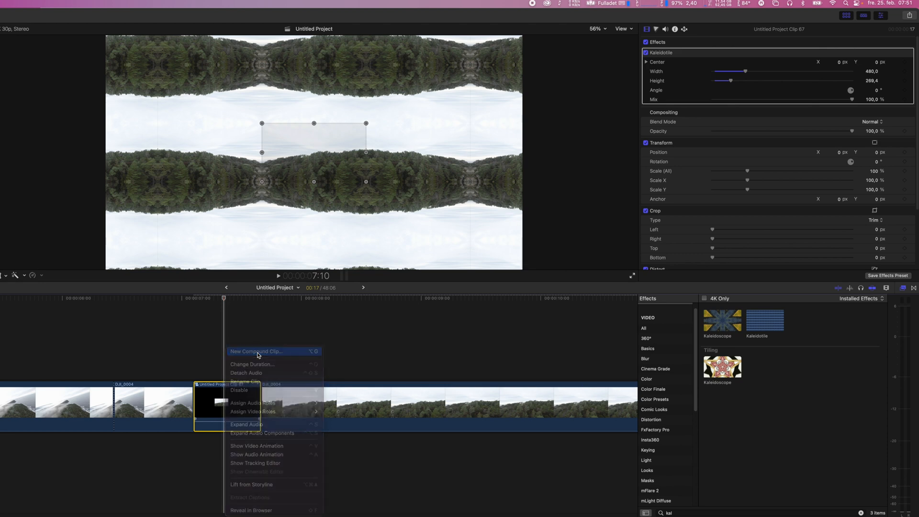
{"action": "key", "text": "Return"}
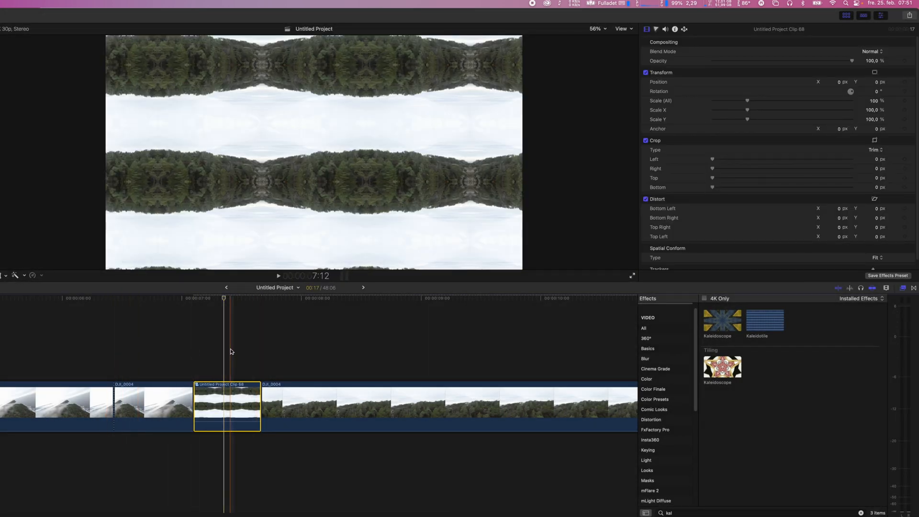
- Select the drone clip's end with the mirrored clip and merge them into one compound clip
{"action": "left_click", "coordinate": [149, 403], "text": "super"}
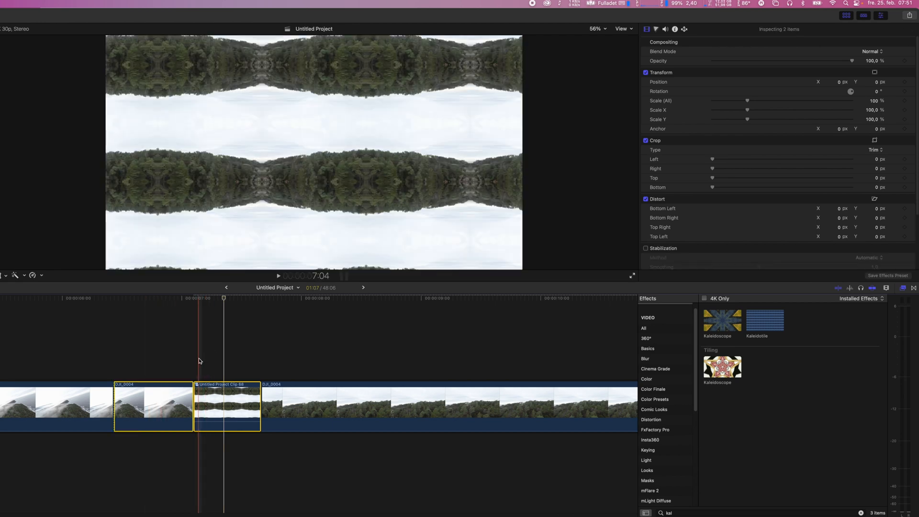
{"action": "left_click", "coordinate": [196, 362]}
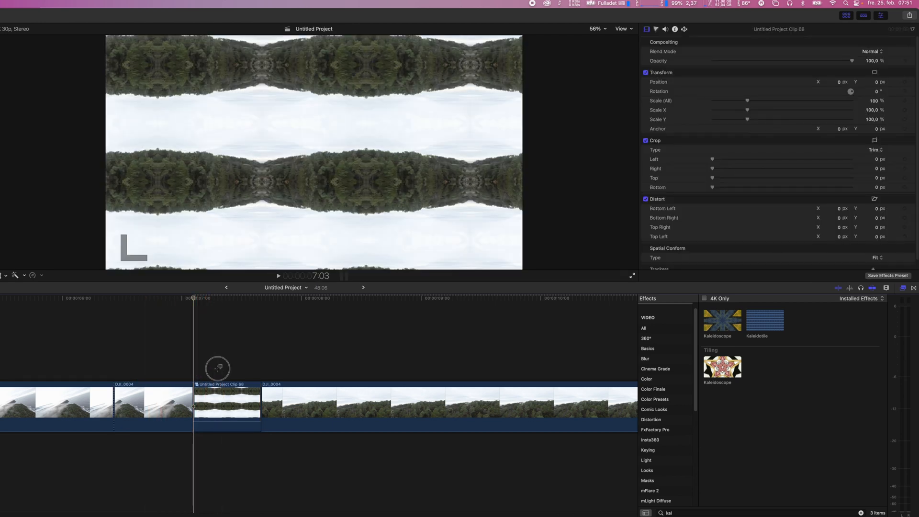
{"action": "left_click_drag", "start_coordinate": [219, 368], "coordinate": [170, 402]}
{"action": "right_click", "coordinate": [170, 403]}
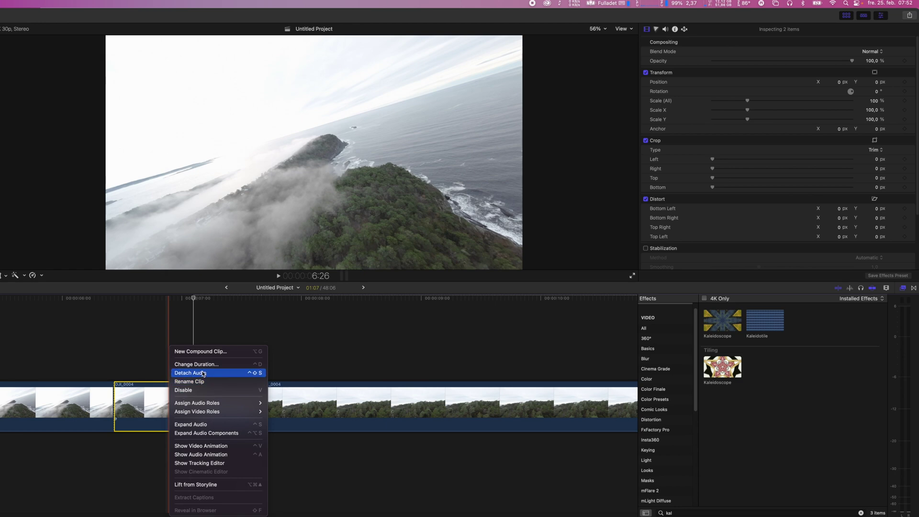
{"action": "left_click", "coordinate": [215, 353]}
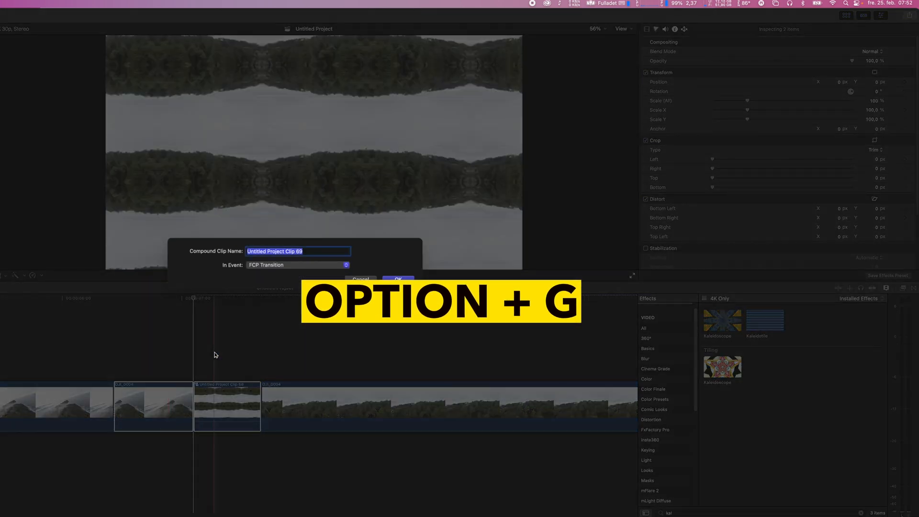
{"action": "key", "text": "Return"}
{"action": "left_click", "coordinate": [195, 375]}
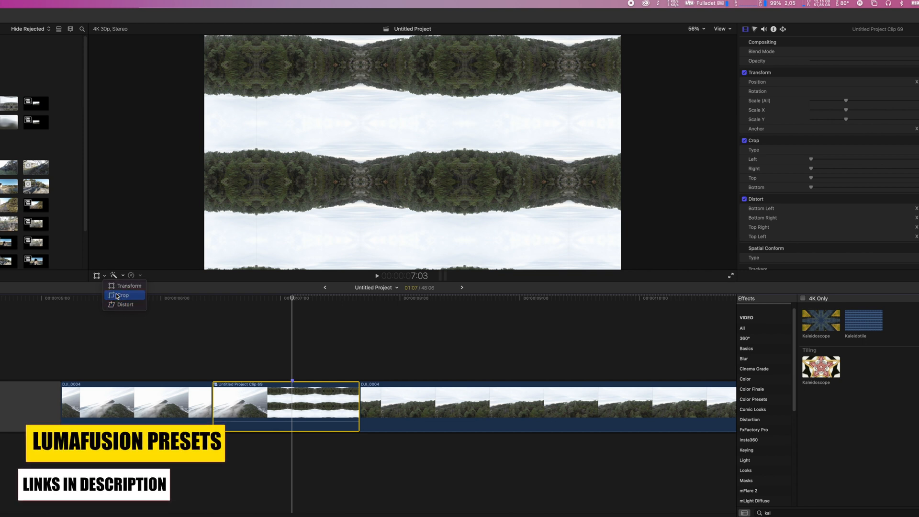
- Add a Ken Burns crop ending on a 400% centre area of the treeline, set to Ease In And Out
{"action": "left_click", "coordinate": [115, 295]}
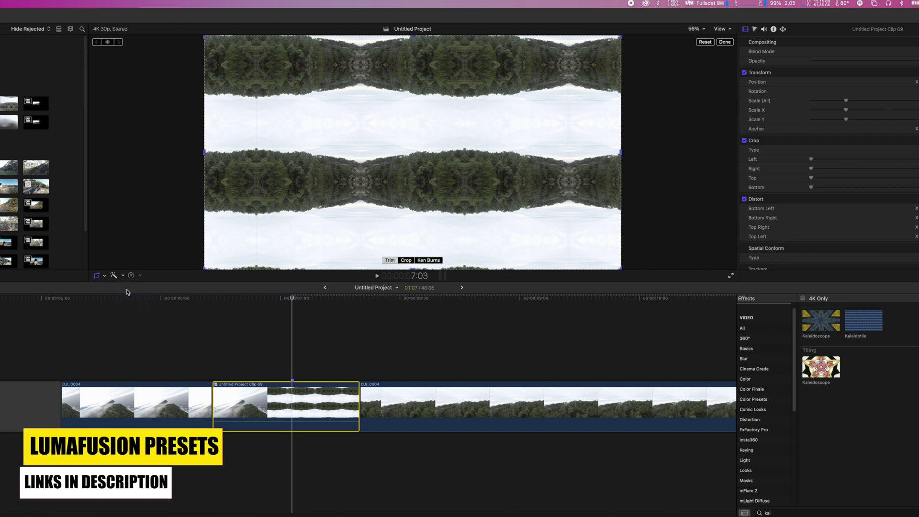
{"action": "left_click", "coordinate": [433, 261]}
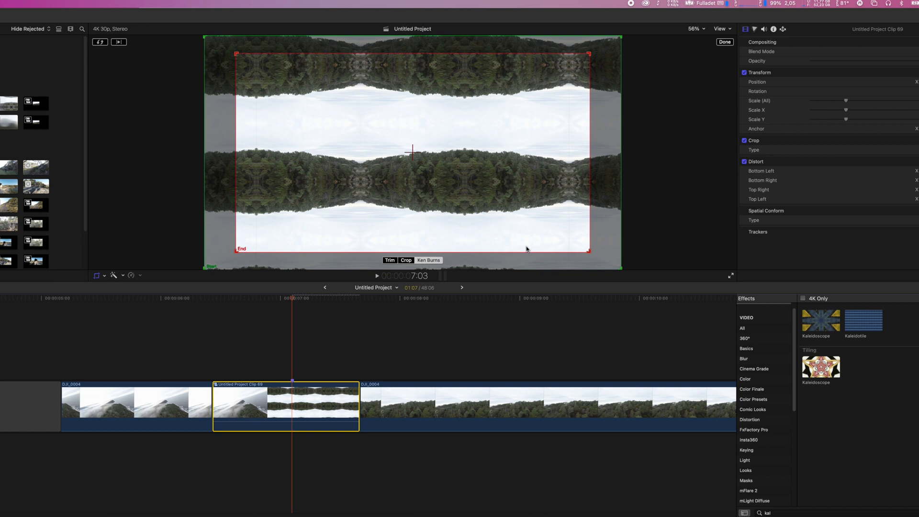
{"action": "left_click_drag", "start_coordinate": [591, 252], "coordinate": [491, 187]}
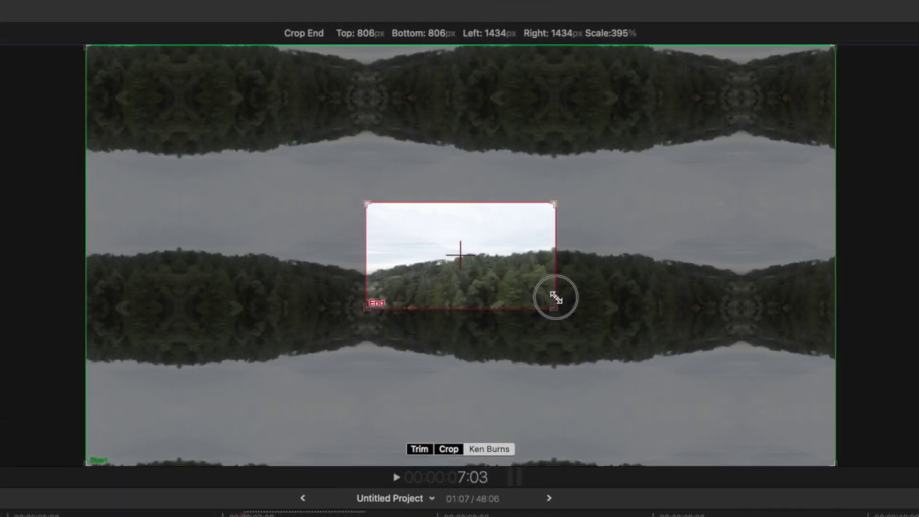
{"action": "left_click_drag", "start_coordinate": [554, 295], "coordinate": [555, 296]}
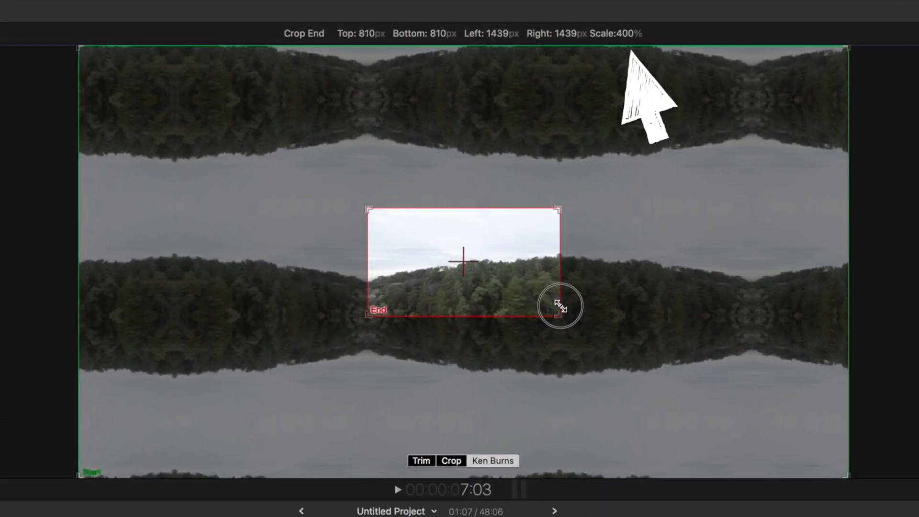
{"action": "left_click_drag", "start_coordinate": [560, 306], "coordinate": [561, 308]}
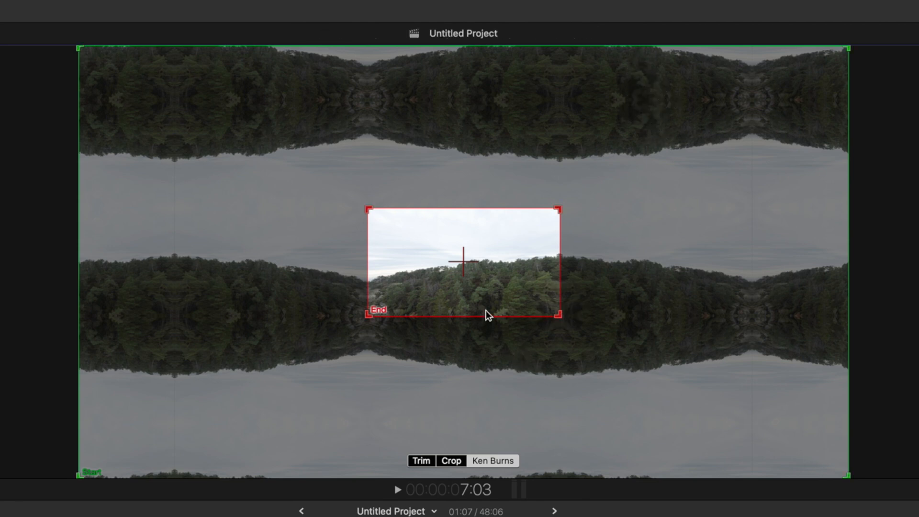
{"action": "right_click", "coordinate": [487, 311]}
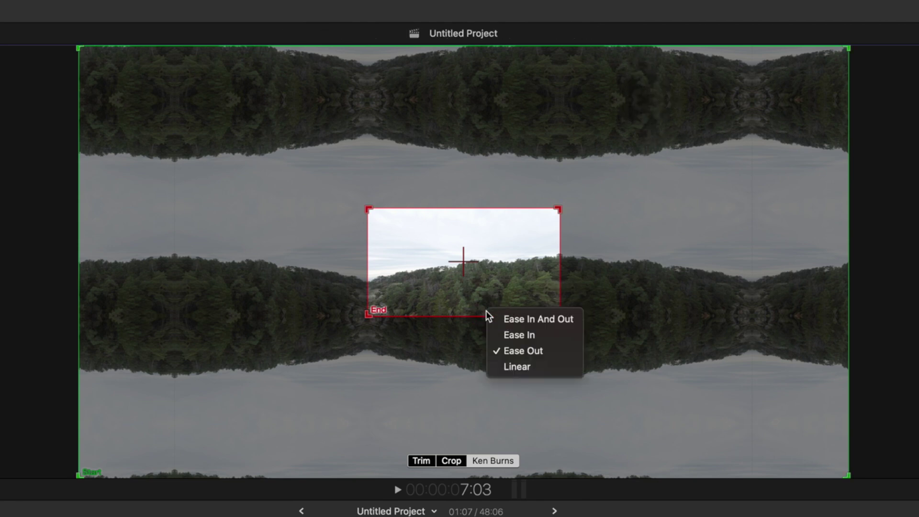
{"action": "left_click", "coordinate": [521, 321]}
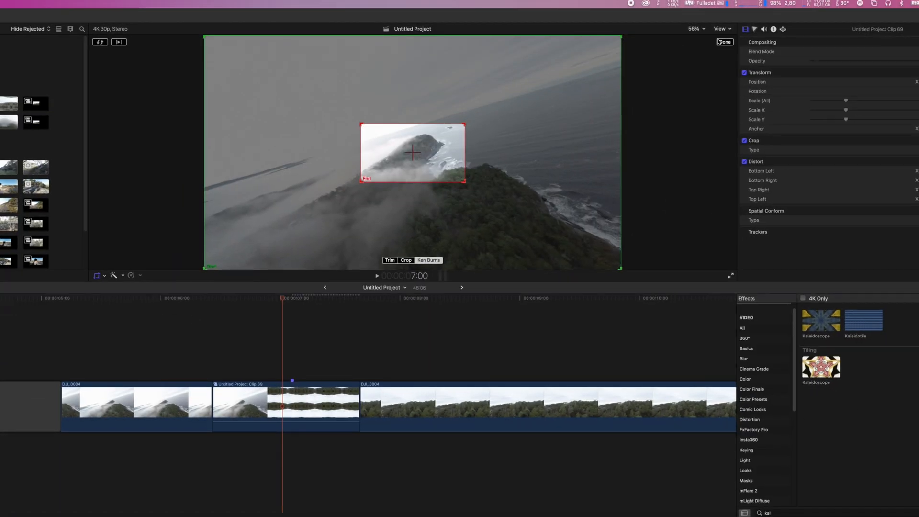
- Finish the Ken Burns move, preview the transition, and blade the compound clip's speed with Shift+B
{"action": "left_click", "coordinate": [724, 42]}
{"action": "left_click", "coordinate": [244, 338]}
{"action": "key", "text": "space"}
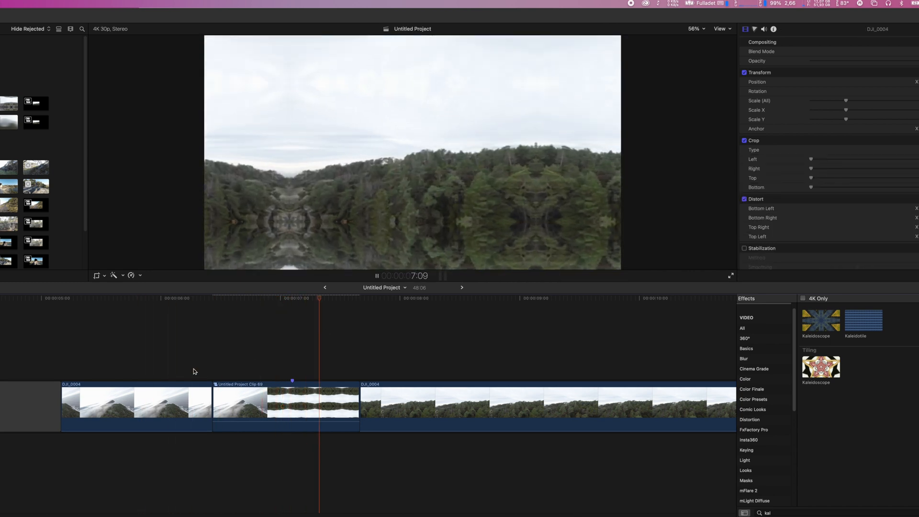
{"action": "left_click", "coordinate": [194, 369]}
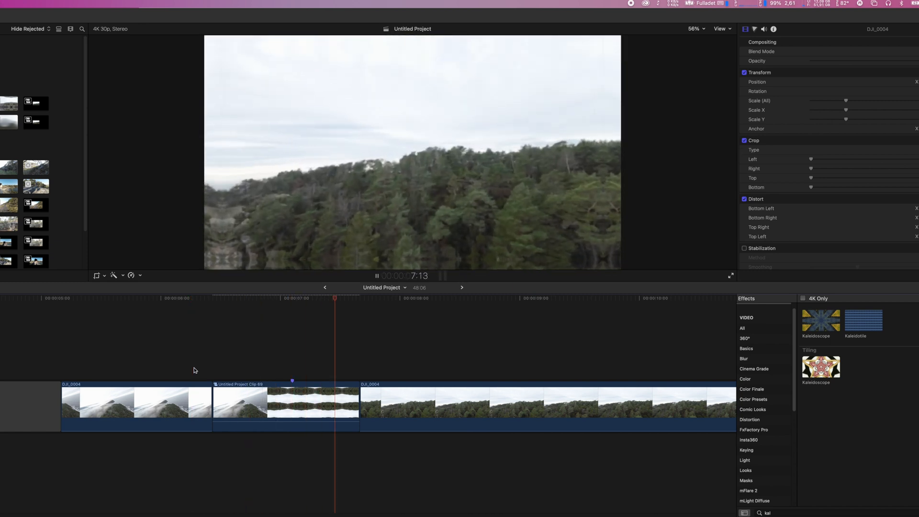
{"action": "left_click", "coordinate": [218, 381]}
{"action": "key", "text": "shift+b"}
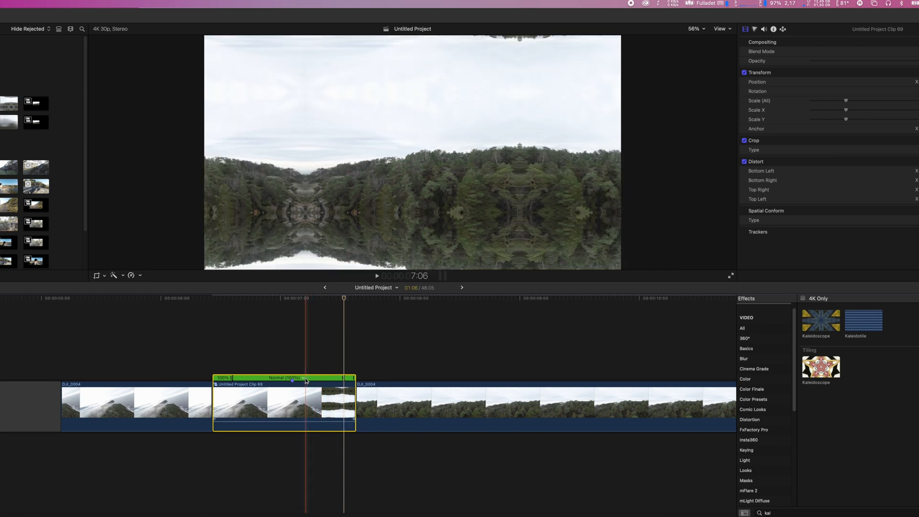
- Set the later retime section to Fast and drag its handle left to about 227% speed
{"action": "left_click", "coordinate": [305, 379]}
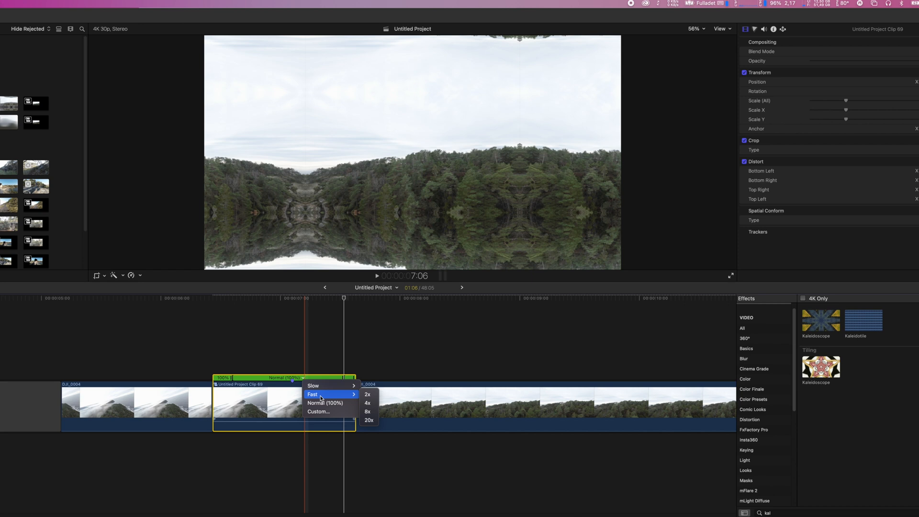
{"action": "left_click", "coordinate": [369, 403]}
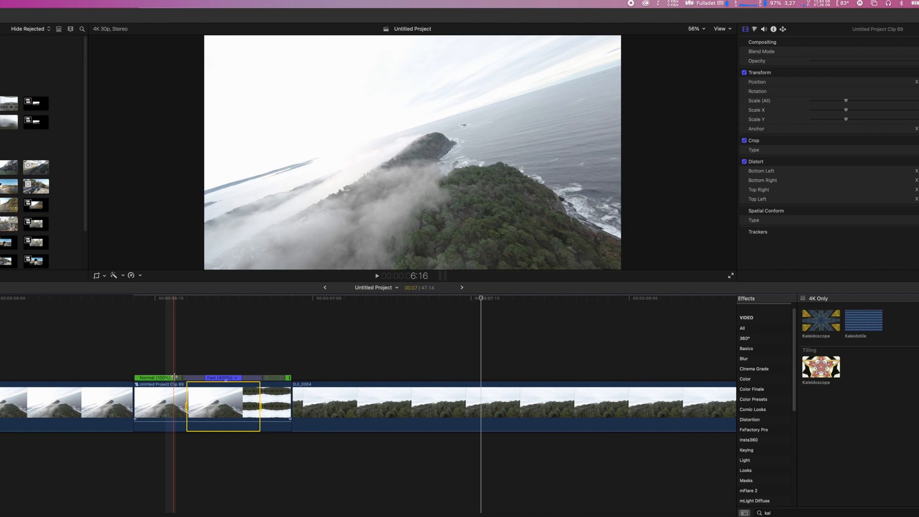
{"action": "left_click_drag", "start_coordinate": [176, 376], "coordinate": [171, 375]}
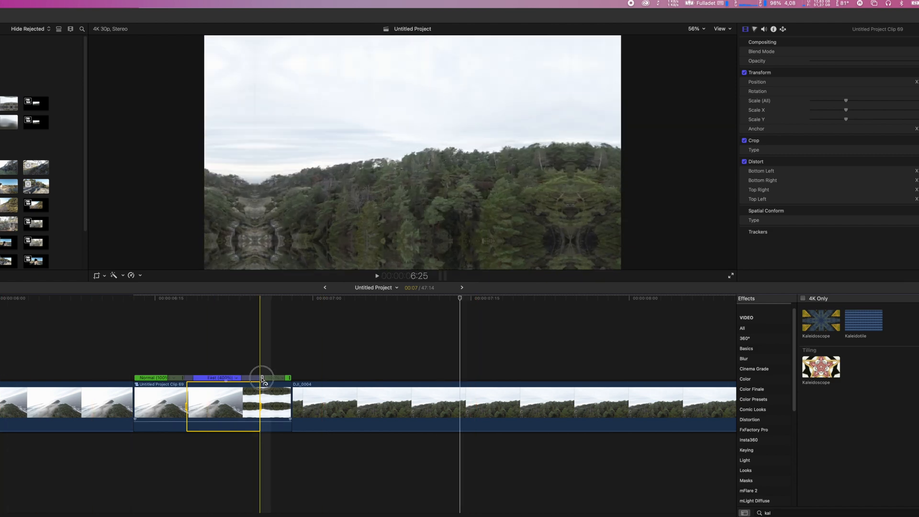
{"action": "left_click_drag", "start_coordinate": [265, 380], "coordinate": [201, 387]}
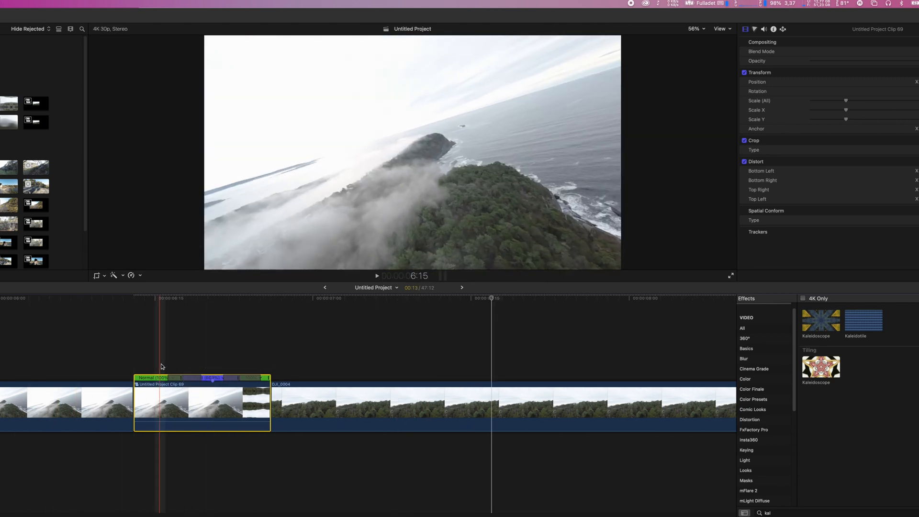
{"action": "scroll", "coordinate": [219, 385], "scroll_direction": "up", "scroll_amount": 3}
{"action": "scroll", "coordinate": [467, 379], "scroll_direction": "up", "scroll_amount": 3}
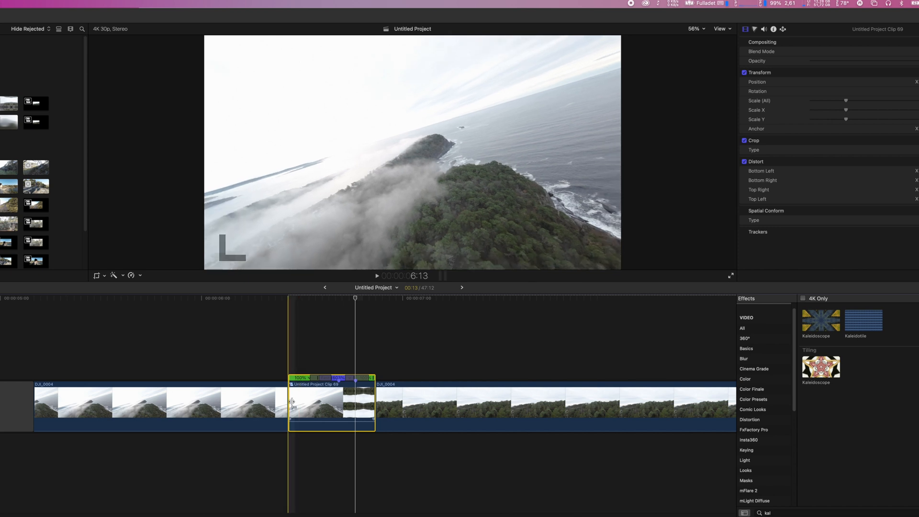
- Give the compound clip a Zoom blur with the Variable look and an Amount starting at 0
{"action": "key", "text": "space"}
{"action": "type", "text": "zoom"}
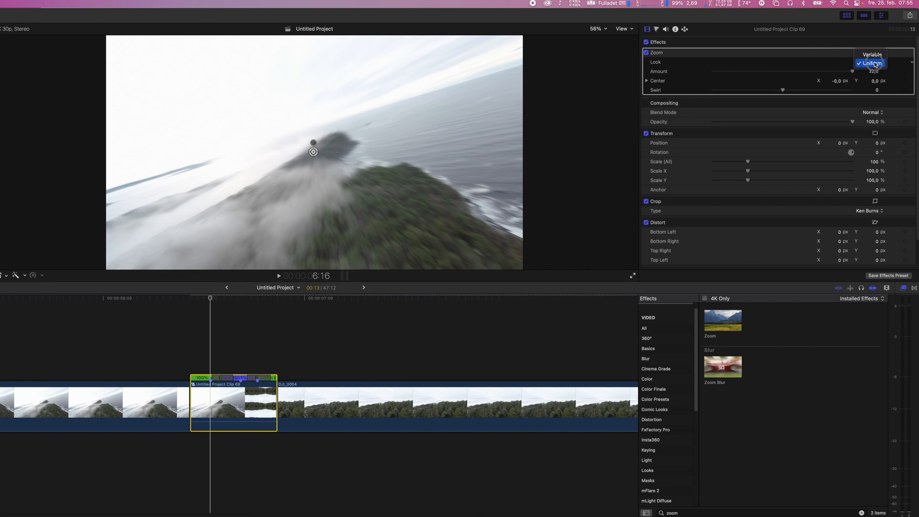
{"action": "left_click", "coordinate": [873, 55]}
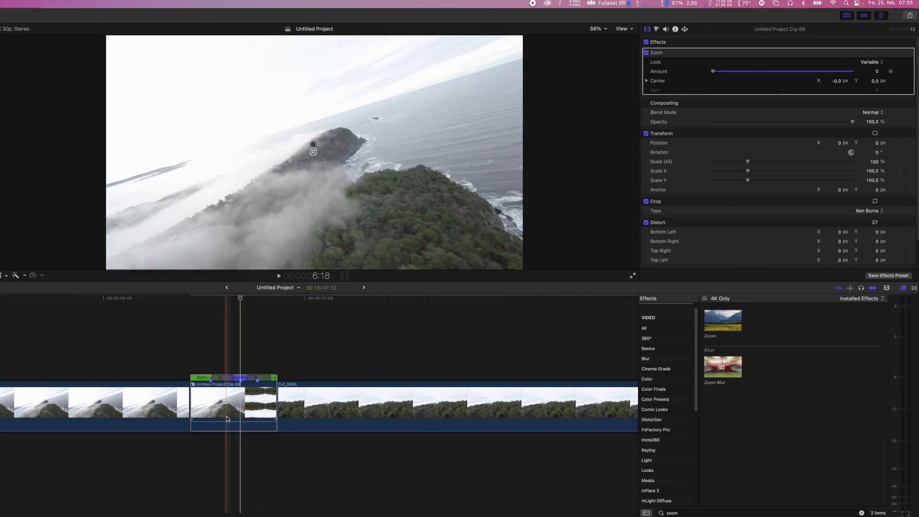
{"action": "type", "text": "15"}
{"action": "key", "text": "Return"}
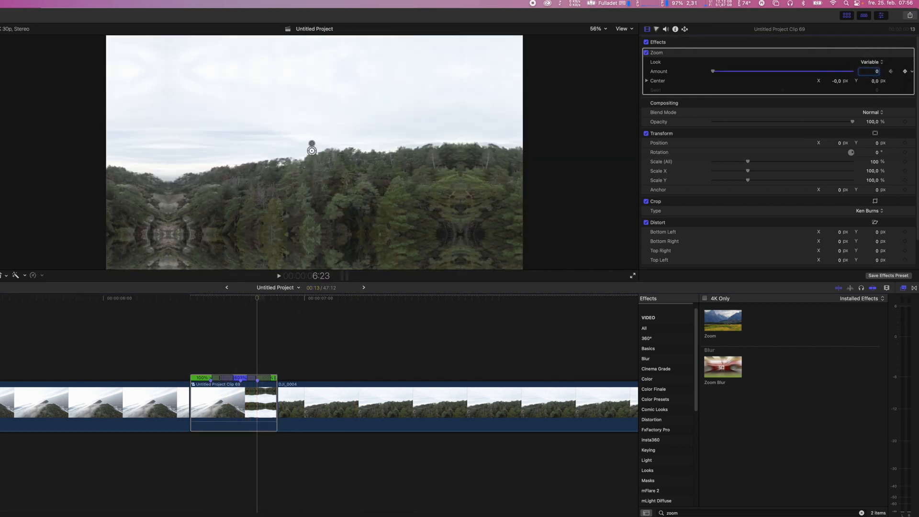